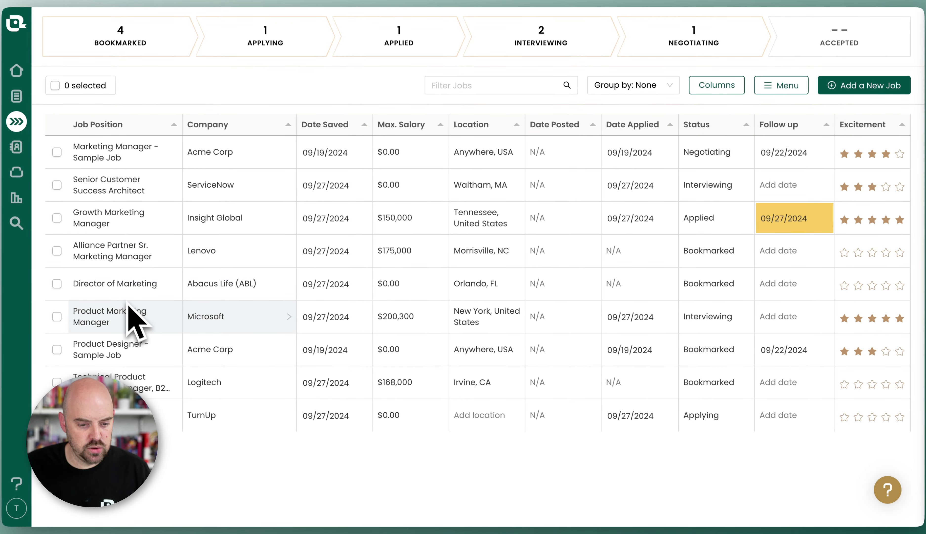
- Open the Director of Marketing job at Abacus Life from the tracker table
{"action": "left_click", "coordinate": [128, 287]}
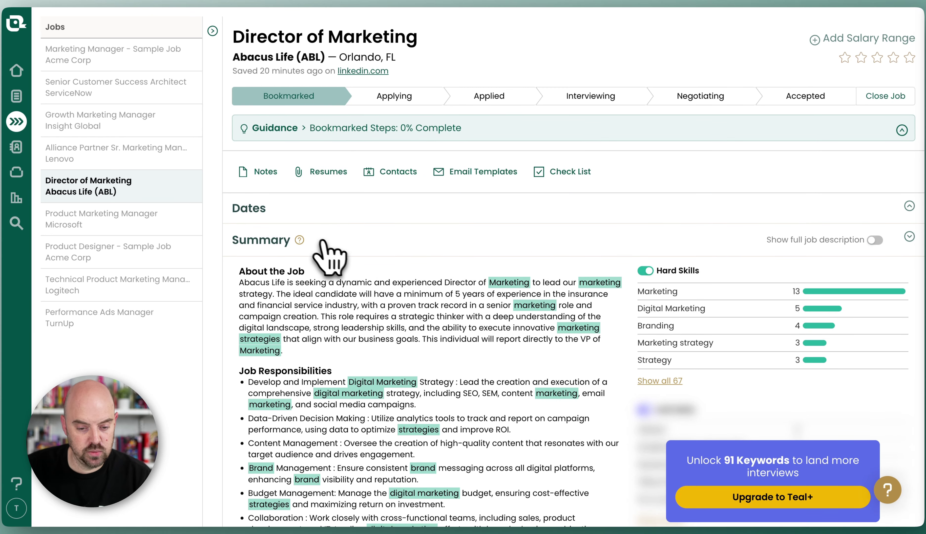
{"action": "left_click", "coordinate": [395, 240]}
{"action": "left_click", "coordinate": [369, 239]}
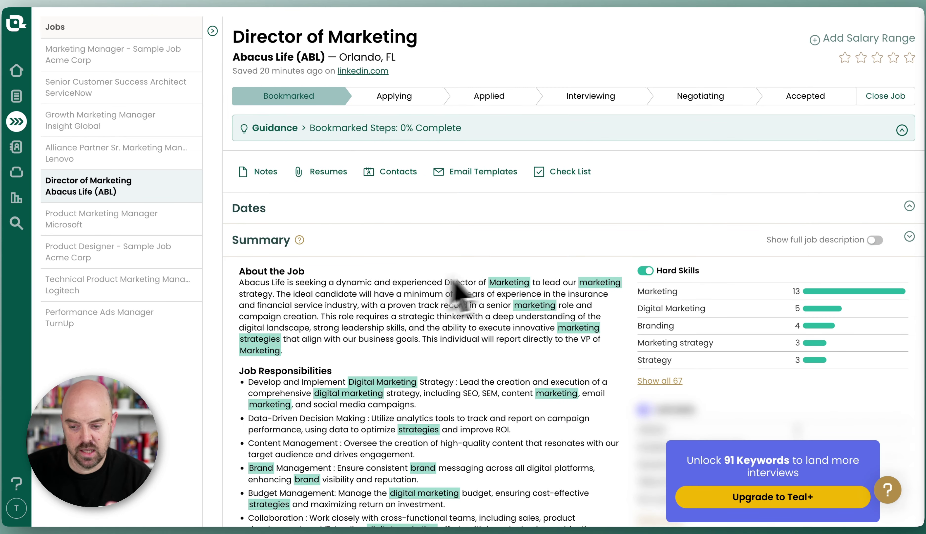
{"action": "left_click", "coordinate": [412, 207]}
{"action": "left_click", "coordinate": [409, 208]}
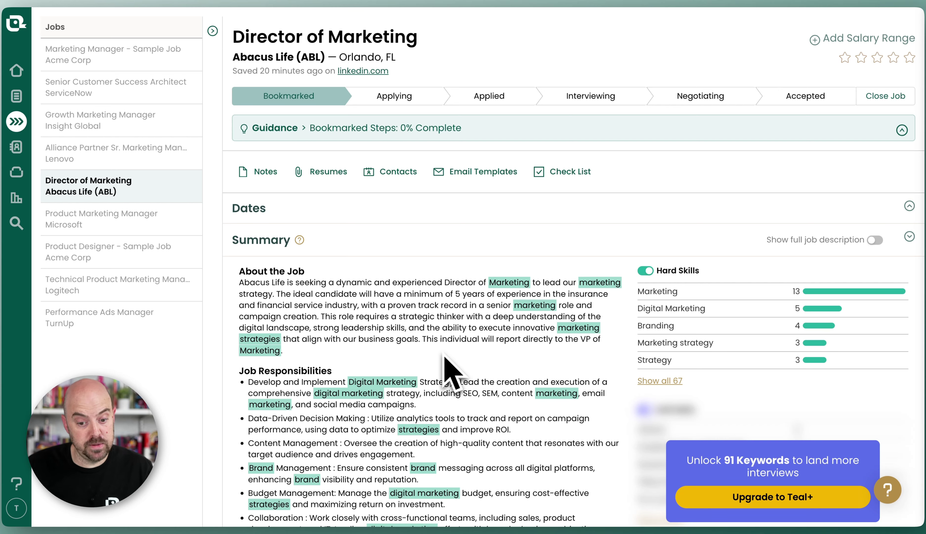
{"action": "scroll", "coordinate": [412, 416], "scroll_direction": "down", "scroll_amount": 1}
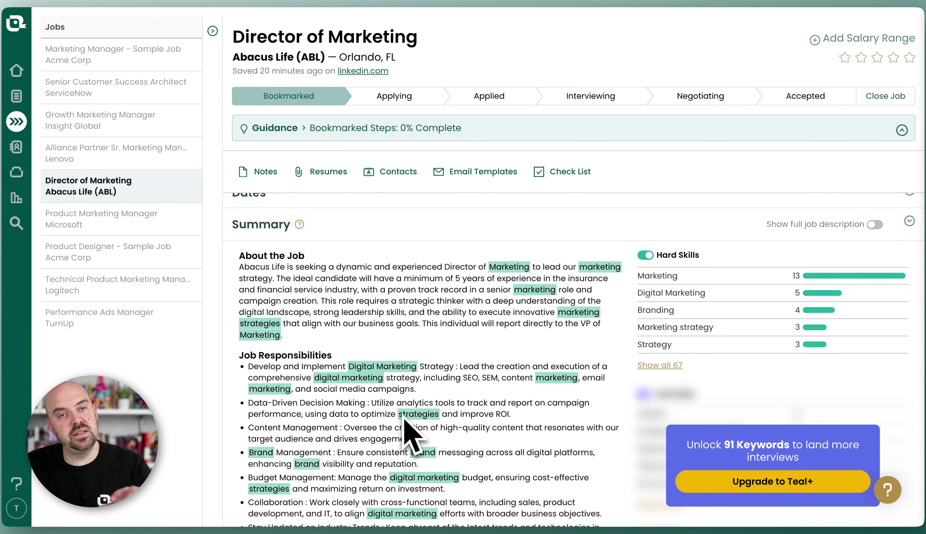
{"action": "scroll", "coordinate": [403, 417], "scroll_direction": "down", "scroll_amount": 2}
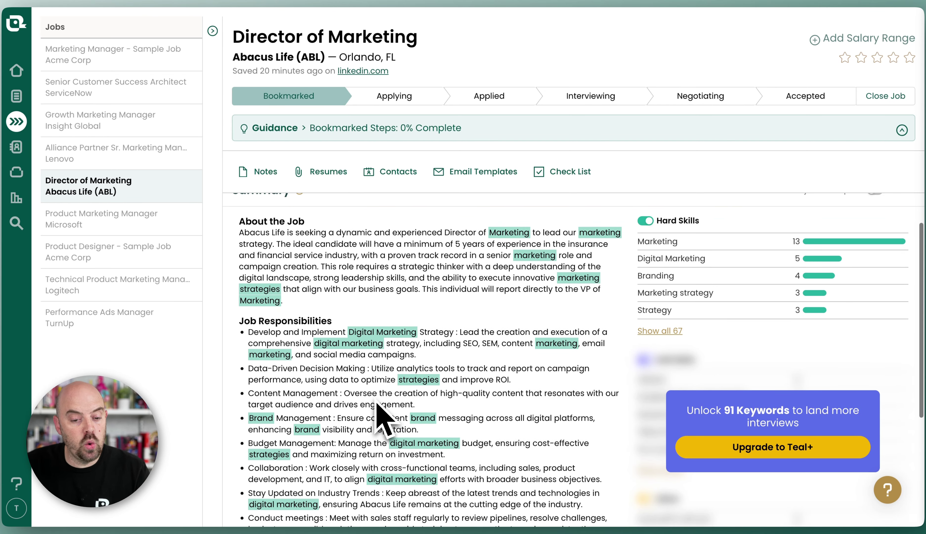
{"action": "scroll", "coordinate": [275, 207], "scroll_direction": "down", "scroll_amount": 7}
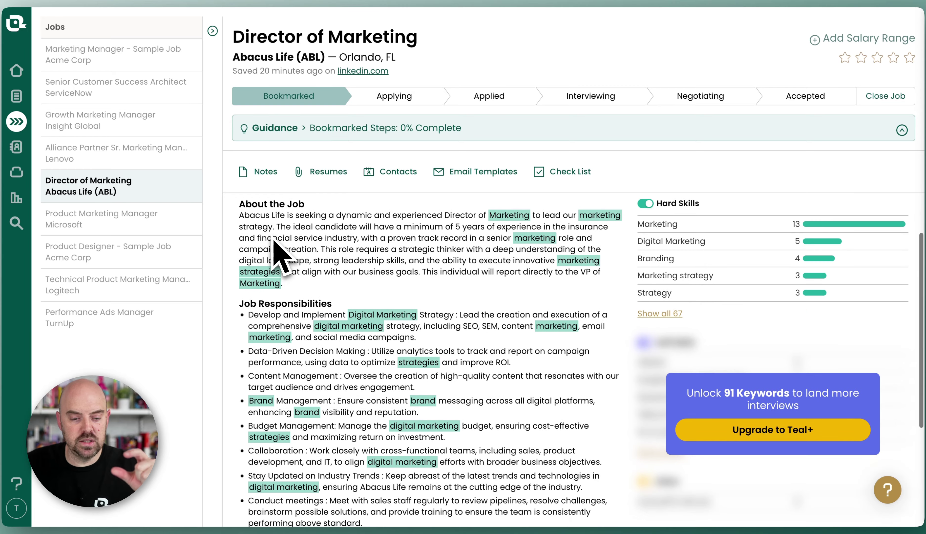
{"action": "scroll", "coordinate": [311, 291], "scroll_direction": "down", "scroll_amount": 5}
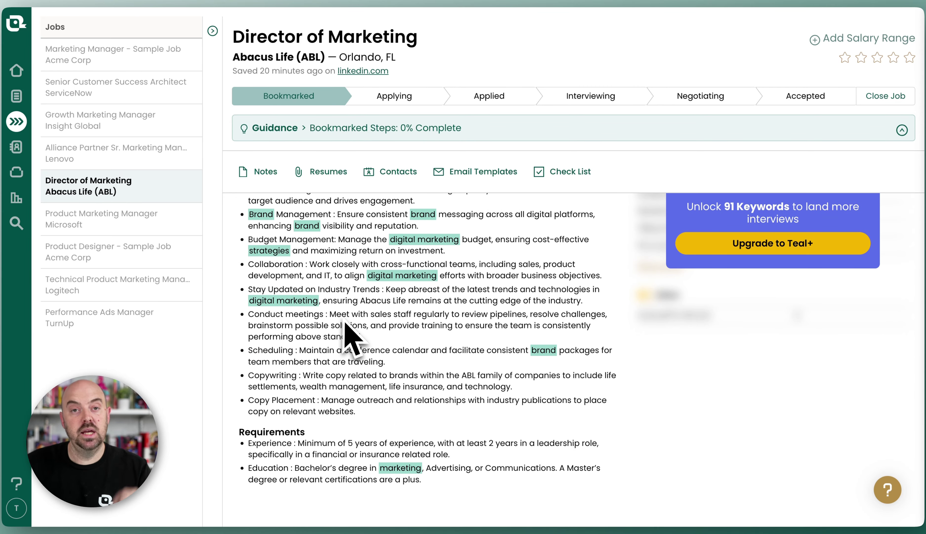
- Open the Microsoft Product Marketing Manager job and collapse its Interview Tracking section
{"action": "left_click", "coordinate": [96, 226]}
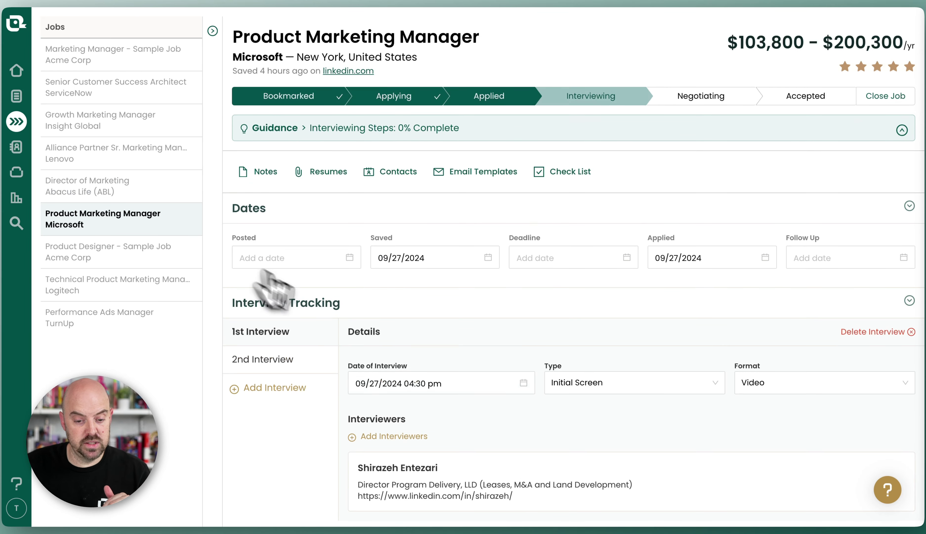
{"action": "left_click", "coordinate": [377, 309]}
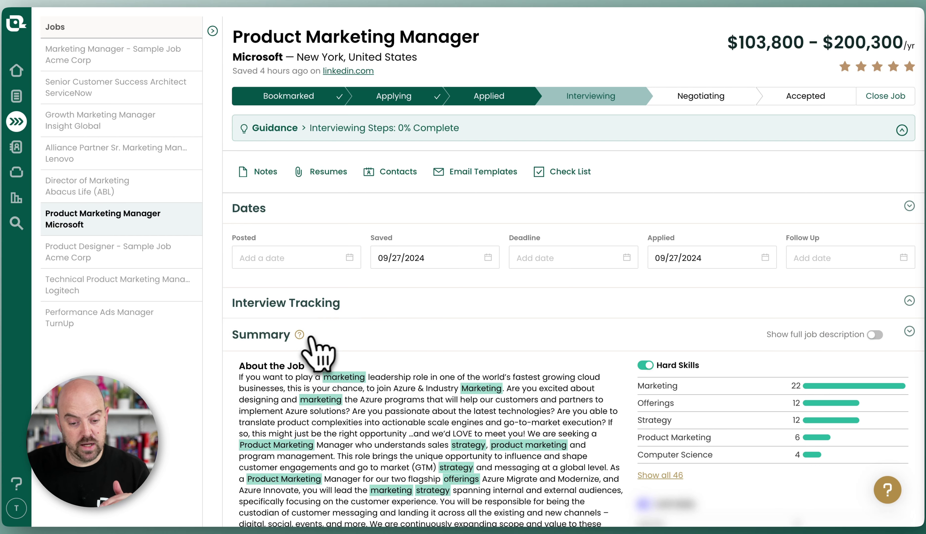
{"action": "scroll", "coordinate": [364, 291], "scroll_direction": "down", "scroll_amount": 3}
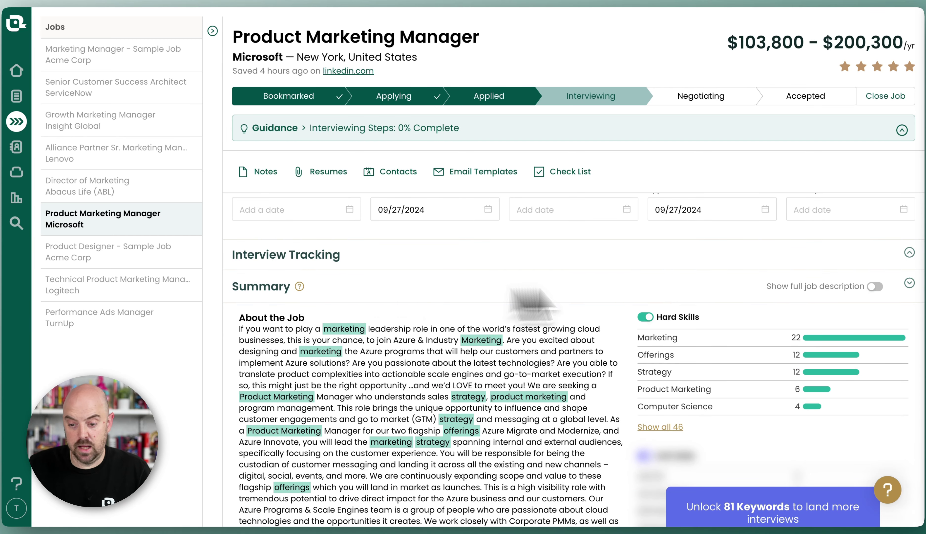
{"action": "scroll", "coordinate": [456, 316], "scroll_direction": "down", "scroll_amount": 1}
{"action": "scroll", "coordinate": [292, 310], "scroll_direction": "down", "scroll_amount": 10}
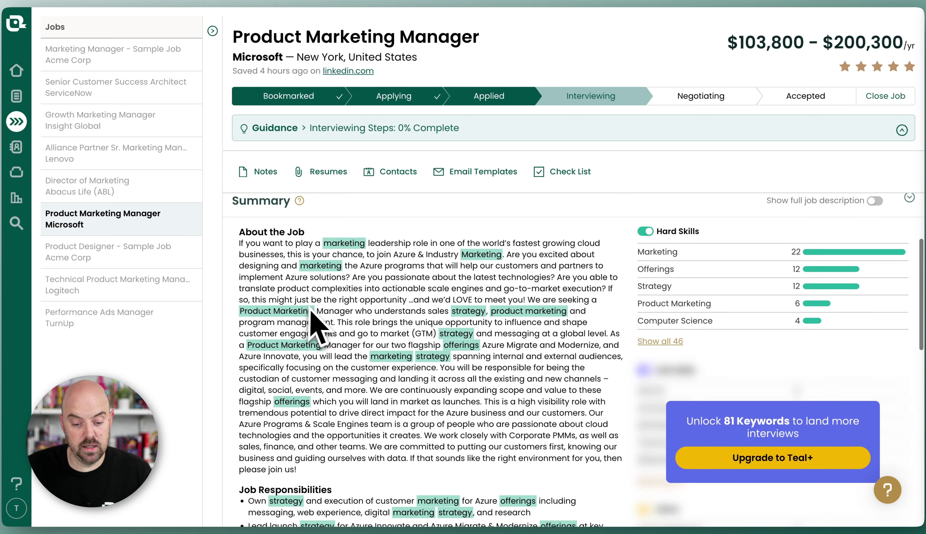
{"action": "scroll", "coordinate": [290, 291], "scroll_direction": "down", "scroll_amount": 12}
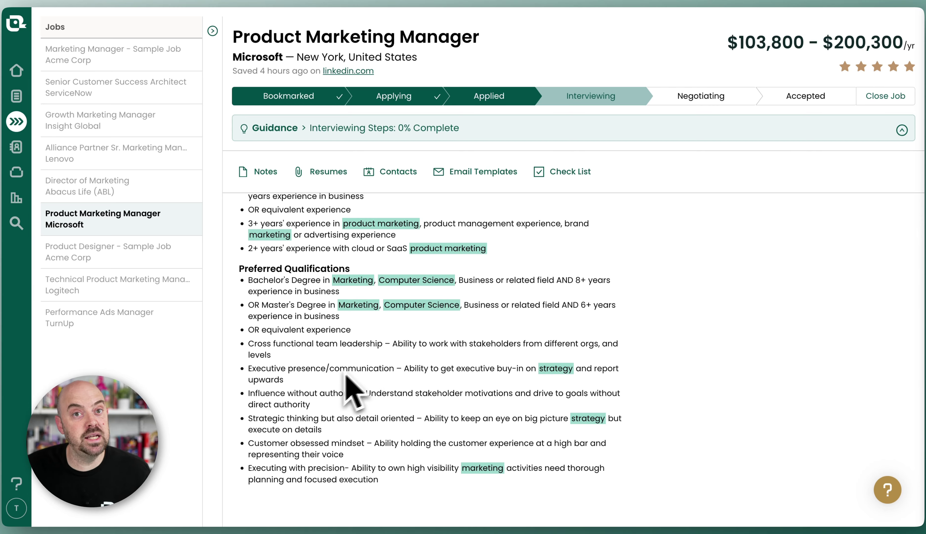
{"action": "scroll", "coordinate": [436, 406], "scroll_direction": "up", "scroll_amount": 10}
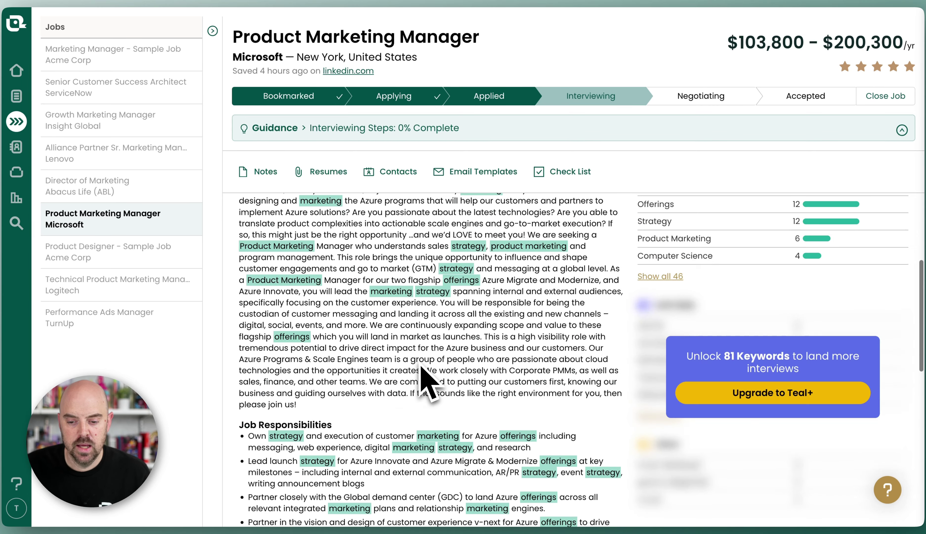
{"action": "scroll", "coordinate": [429, 382], "scroll_direction": "up", "scroll_amount": 6}
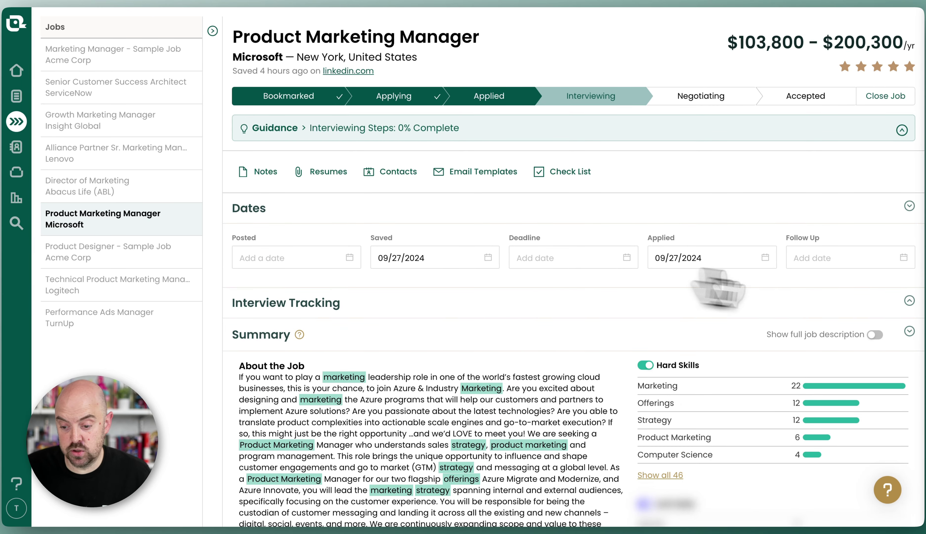
- Toggle Show full job description on, review it, then switch back to the highlighted summary
{"action": "left_click", "coordinate": [874, 334]}
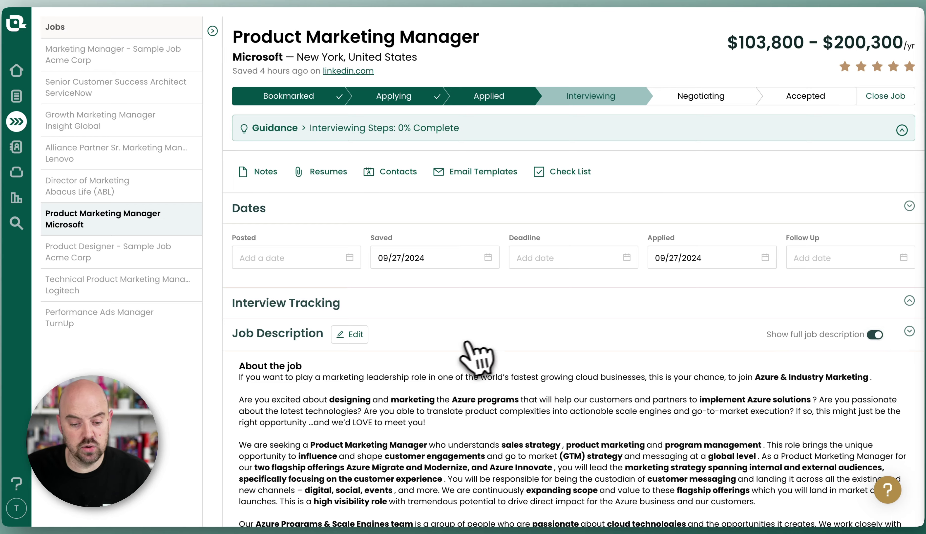
{"action": "scroll", "coordinate": [465, 367], "scroll_direction": "down", "scroll_amount": 5}
{"action": "scroll", "coordinate": [515, 372], "scroll_direction": "down", "scroll_amount": 10}
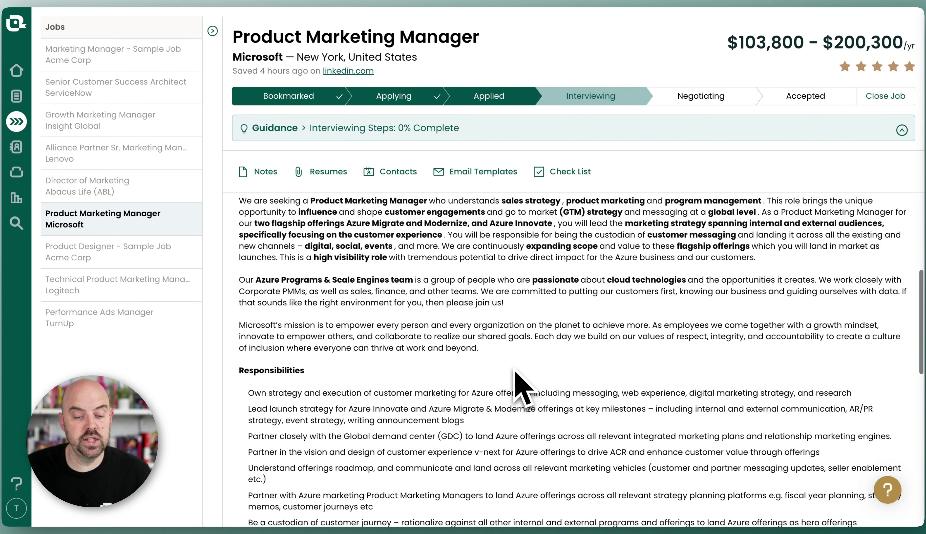
{"action": "scroll", "coordinate": [514, 371], "scroll_direction": "up", "scroll_amount": 15}
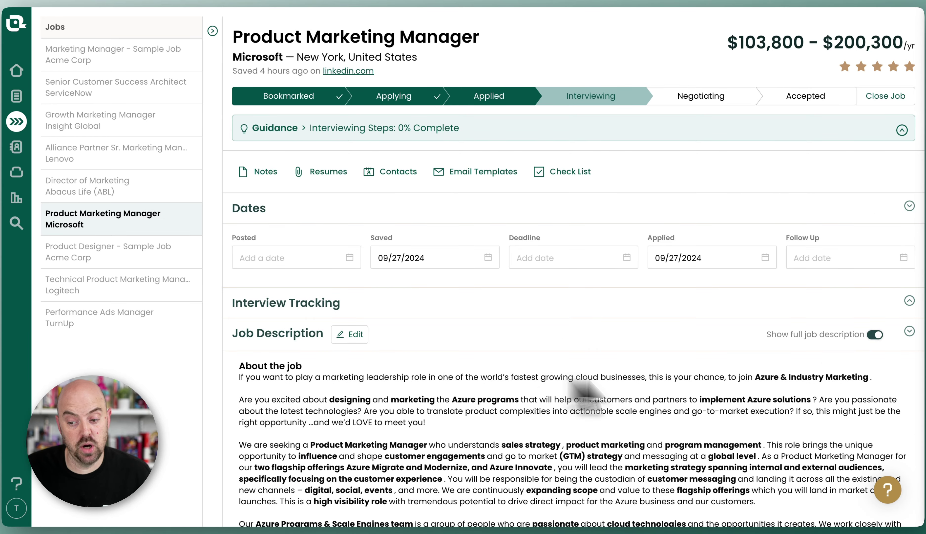
{"action": "left_click", "coordinate": [875, 335]}
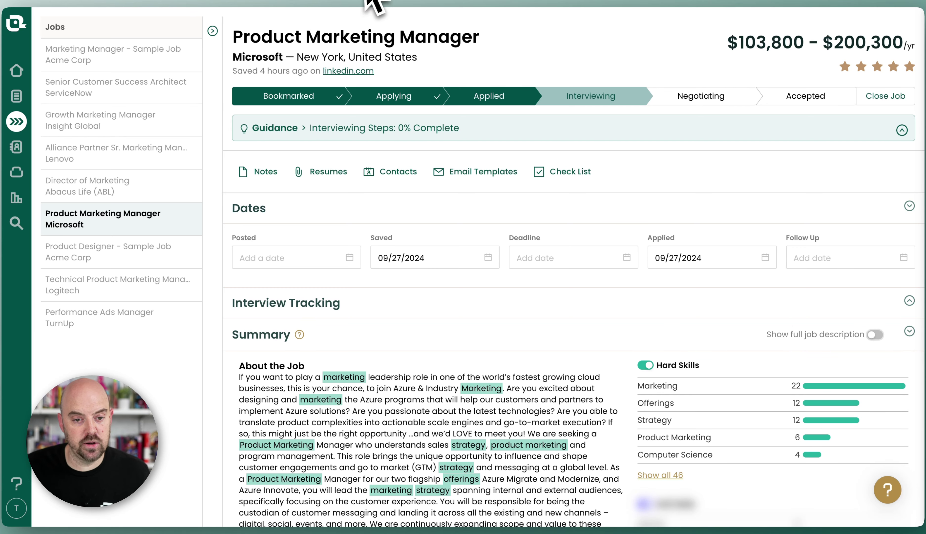
- Save the Agoda Content Marketing Director posting from LinkedIn to Teal and view it on the tracker
{"action": "key", "text": "ctrl+Tab"}
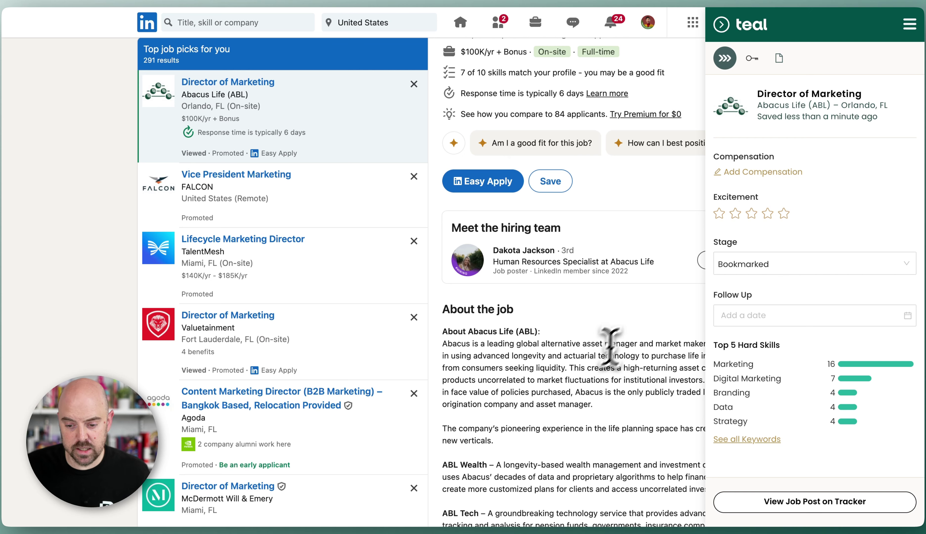
{"action": "left_click", "coordinate": [372, 365]}
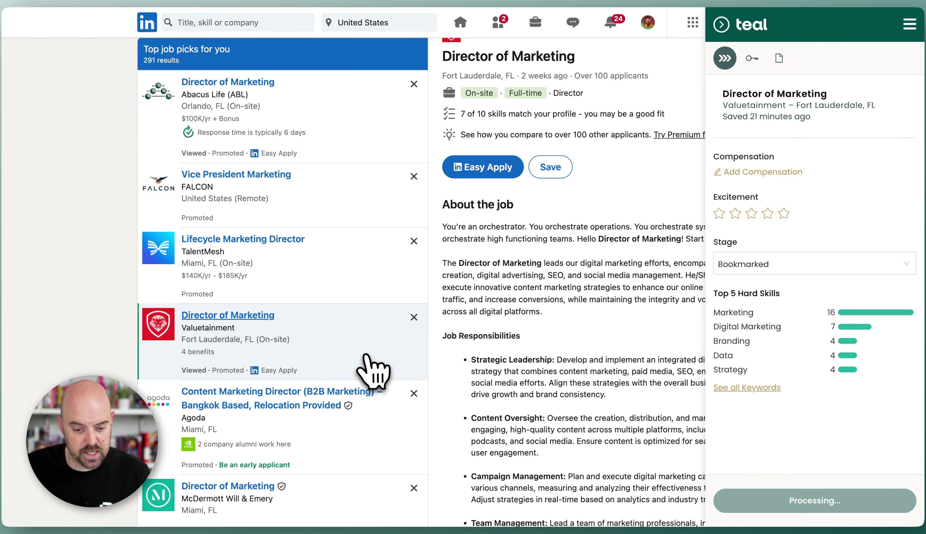
{"action": "left_click", "coordinate": [369, 428]}
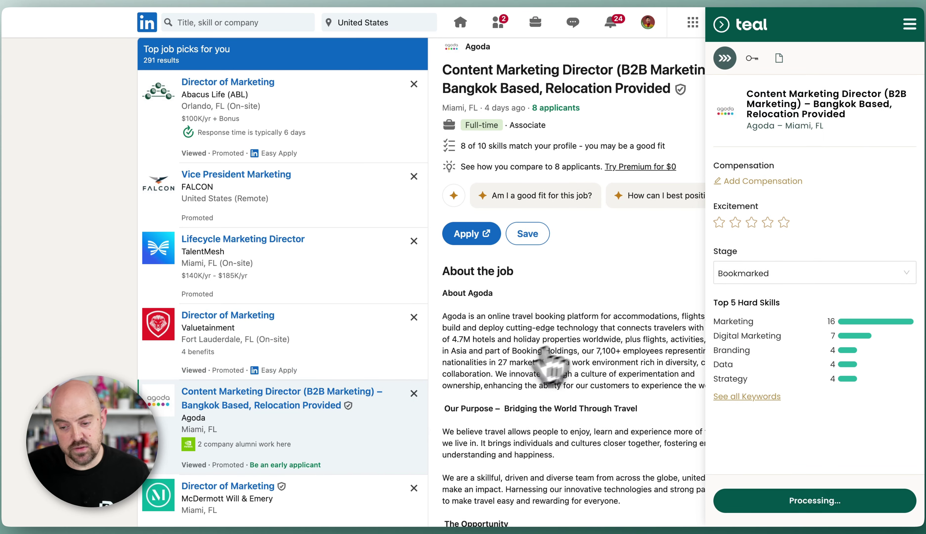
{"action": "left_click", "coordinate": [852, 505]}
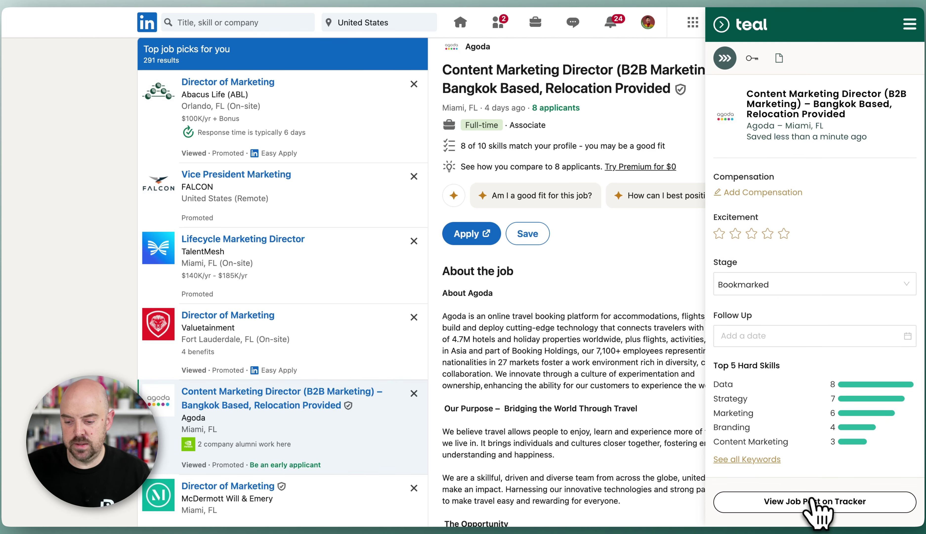
{"action": "left_click", "coordinate": [821, 502]}
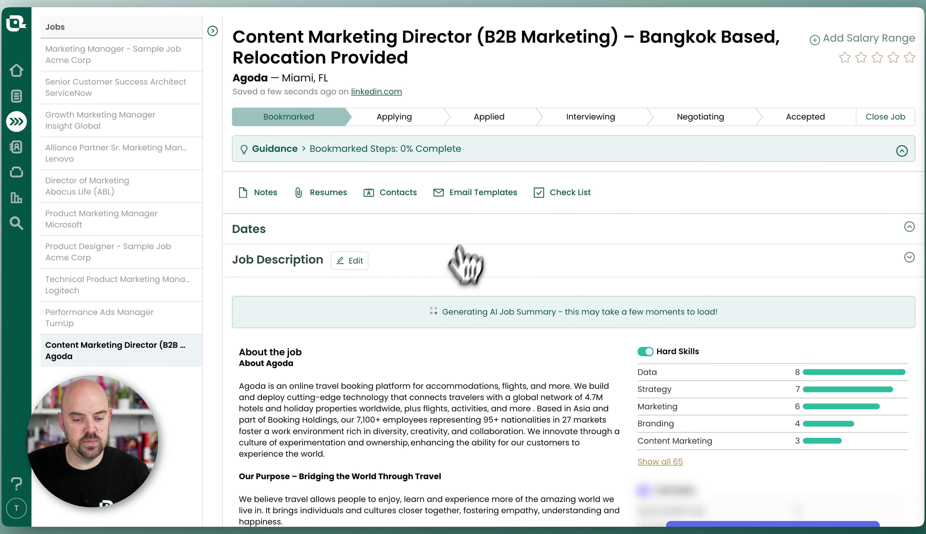
- Refresh the Agoda job page to load its AI summary with Strategy and Marketing keywords highlighted
{"action": "scroll", "coordinate": [400, 368], "scroll_direction": "down", "scroll_amount": 3}
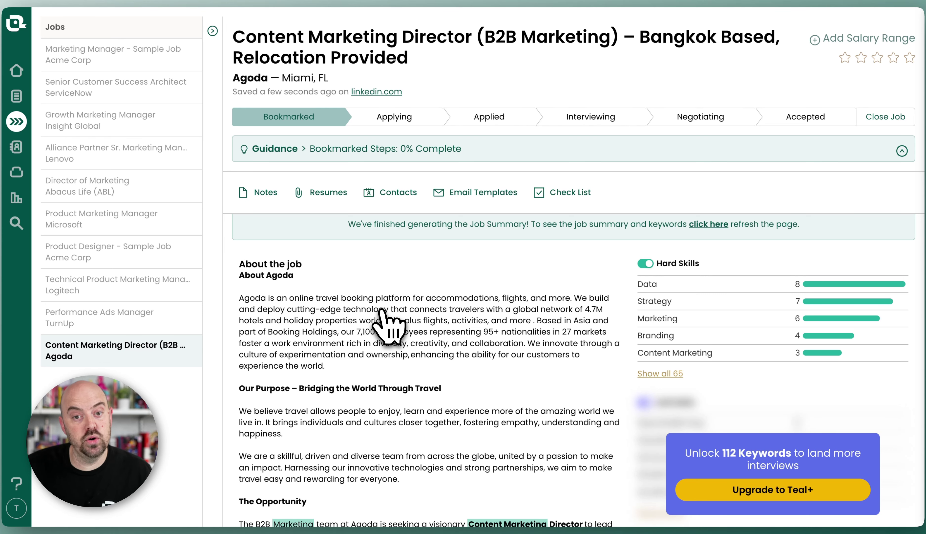
{"action": "scroll", "coordinate": [414, 335], "scroll_direction": "up", "scroll_amount": 1}
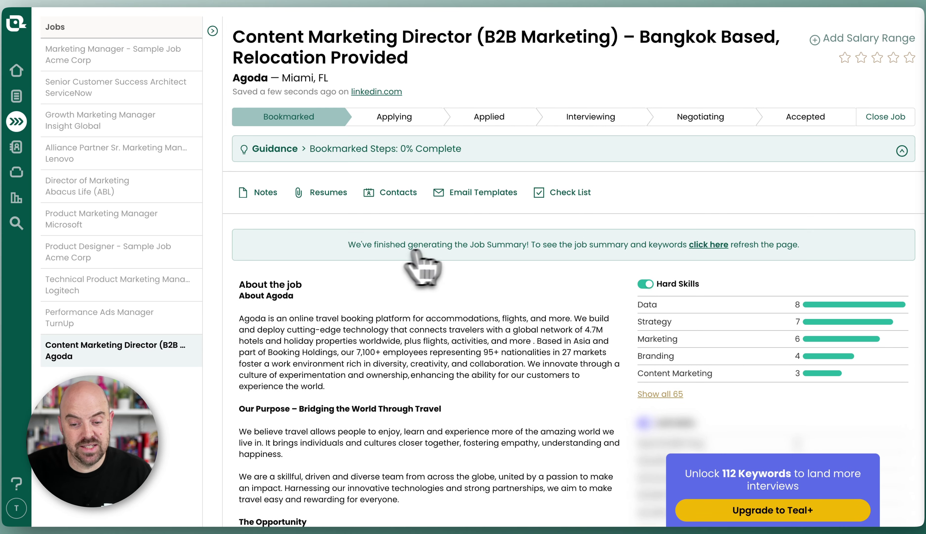
{"action": "left_click", "coordinate": [708, 246]}
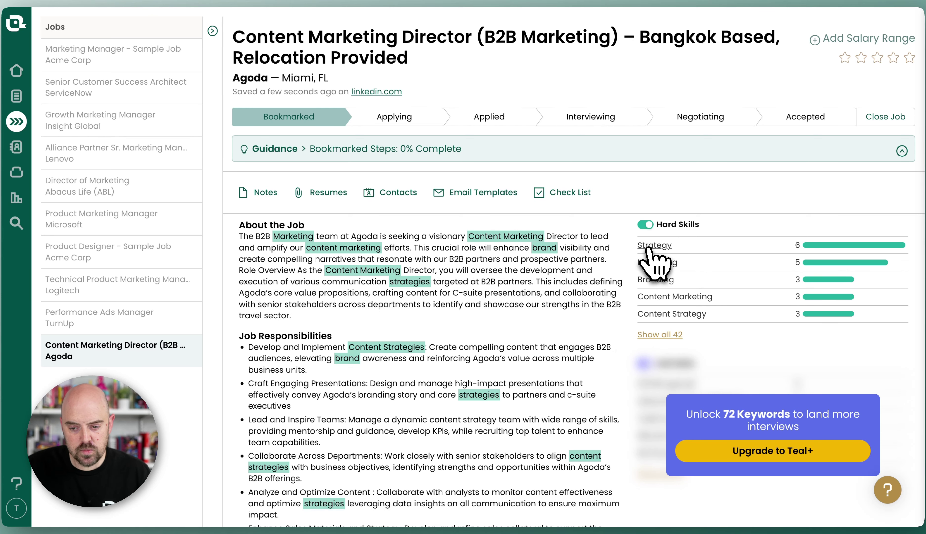
{"action": "left_click", "coordinate": [645, 225]}
{"action": "left_click", "coordinate": [646, 225]}
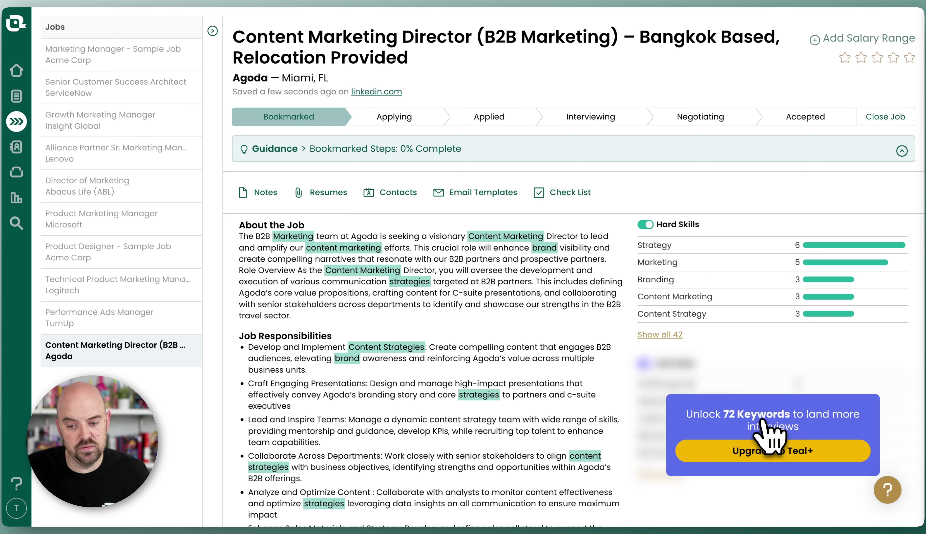
{"action": "scroll", "coordinate": [742, 375], "scroll_direction": "down", "scroll_amount": 1}
{"action": "scroll", "coordinate": [741, 373], "scroll_direction": "down", "scroll_amount": 5}
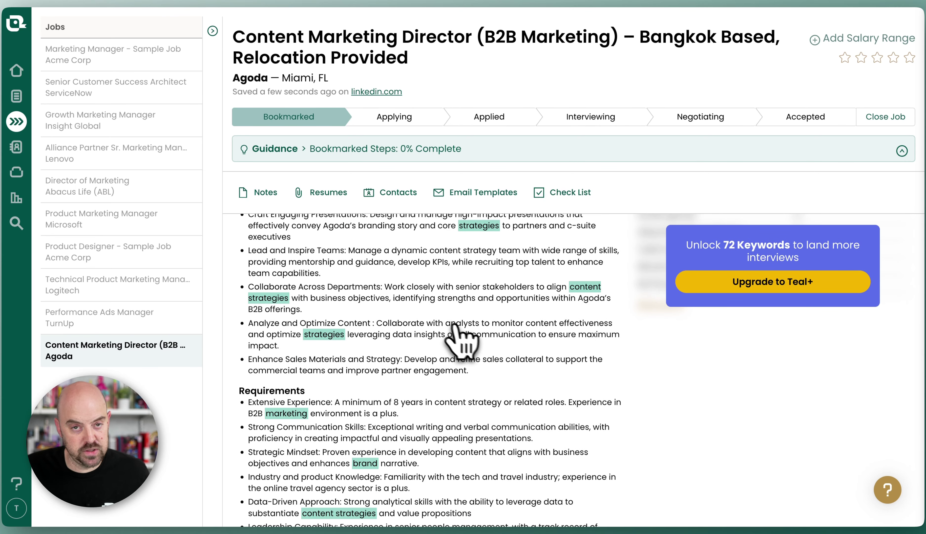
{"action": "scroll", "coordinate": [442, 342], "scroll_direction": "up", "scroll_amount": 7}
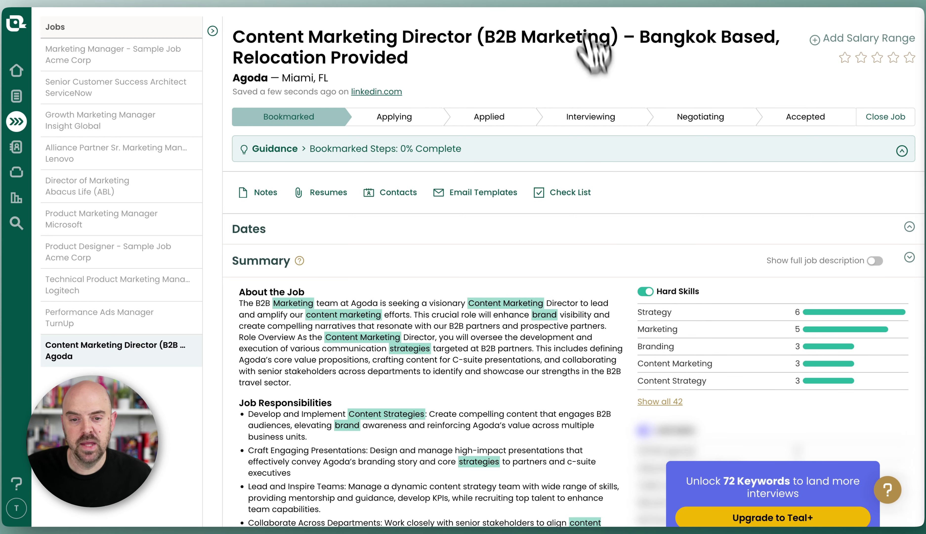
{"action": "left_click", "coordinate": [410, 3]}
{"action": "left_click", "coordinate": [337, 366]}
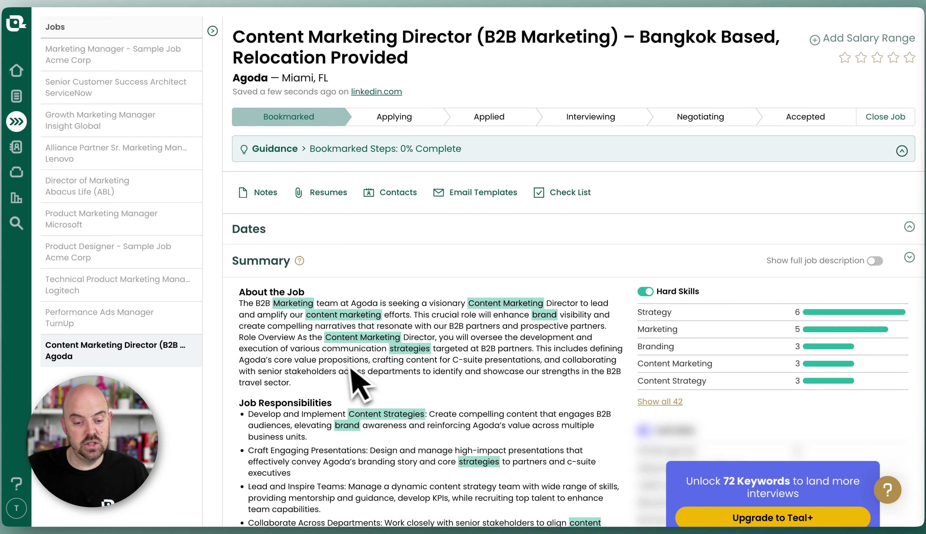
{"action": "scroll", "coordinate": [380, 340], "scroll_direction": "down", "scroll_amount": 2}
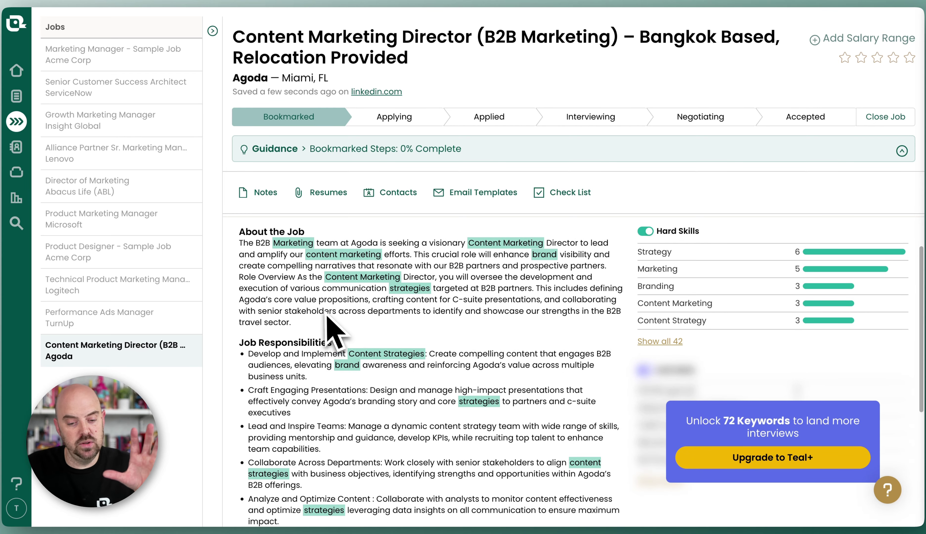
{"action": "scroll", "coordinate": [345, 339], "scroll_direction": "up", "scroll_amount": 2}
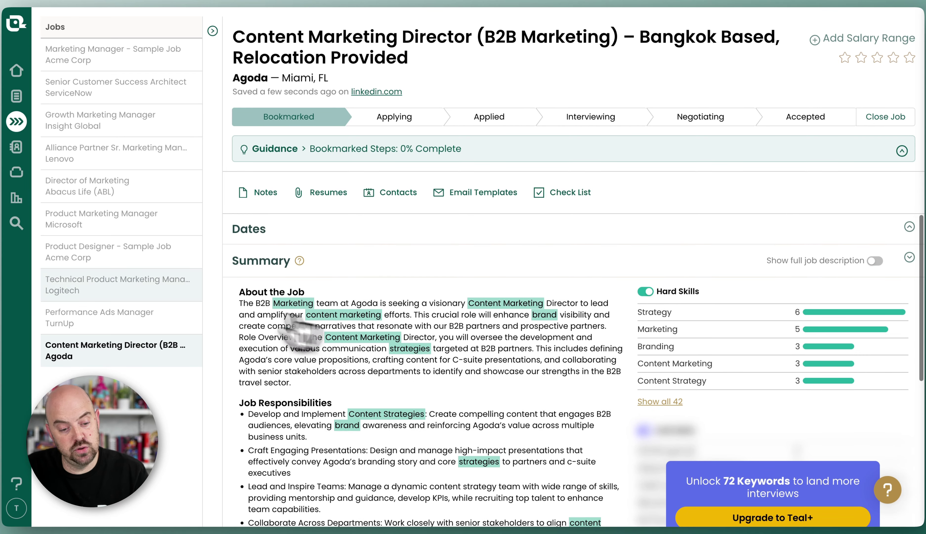
- Open the Logitech Technical Product Marketing Manager job, passing through the TurnUp Performance Ads Manager job
{"action": "left_click", "coordinate": [118, 330]}
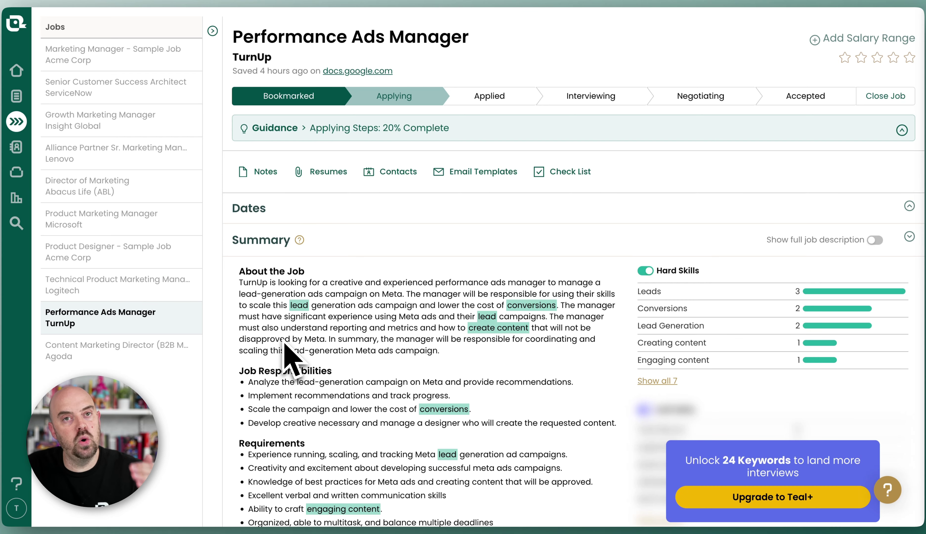
{"action": "scroll", "coordinate": [290, 349], "scroll_direction": "down", "scroll_amount": 3}
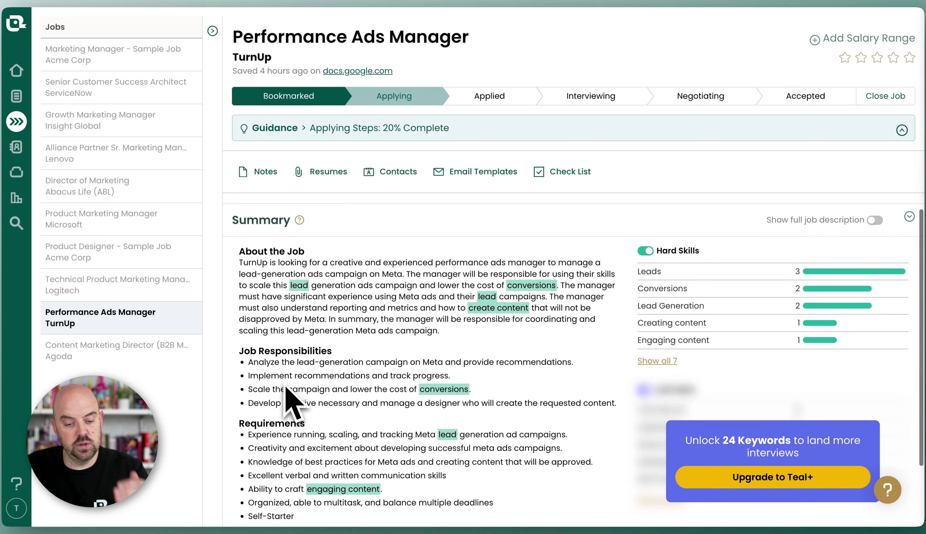
{"action": "left_click", "coordinate": [121, 285]}
{"action": "scroll", "coordinate": [283, 320], "scroll_direction": "down", "scroll_amount": 5}
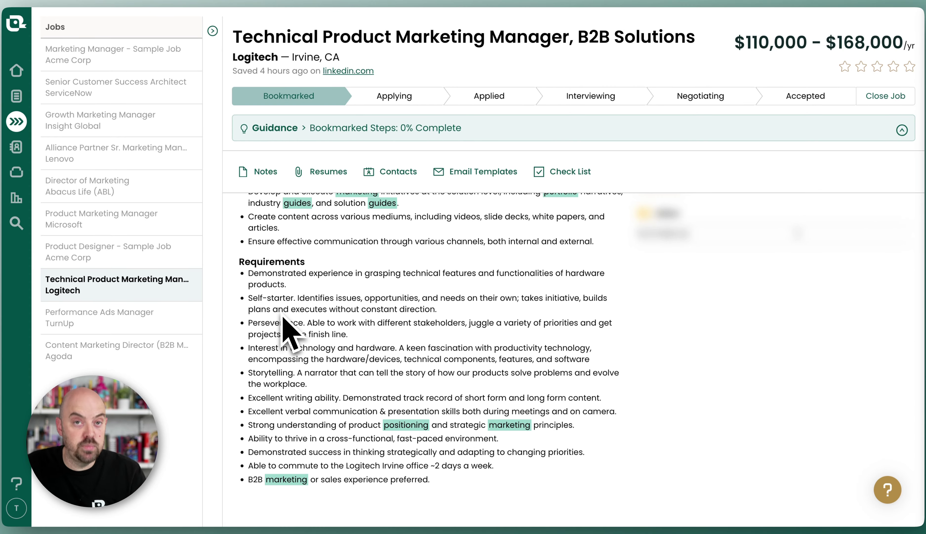
{"action": "scroll", "coordinate": [313, 338], "scroll_direction": "up", "scroll_amount": 10}
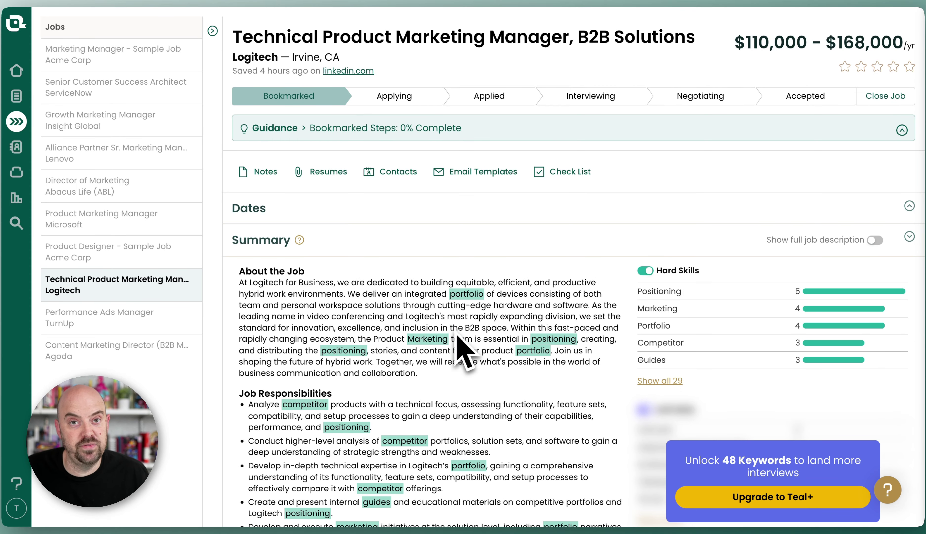